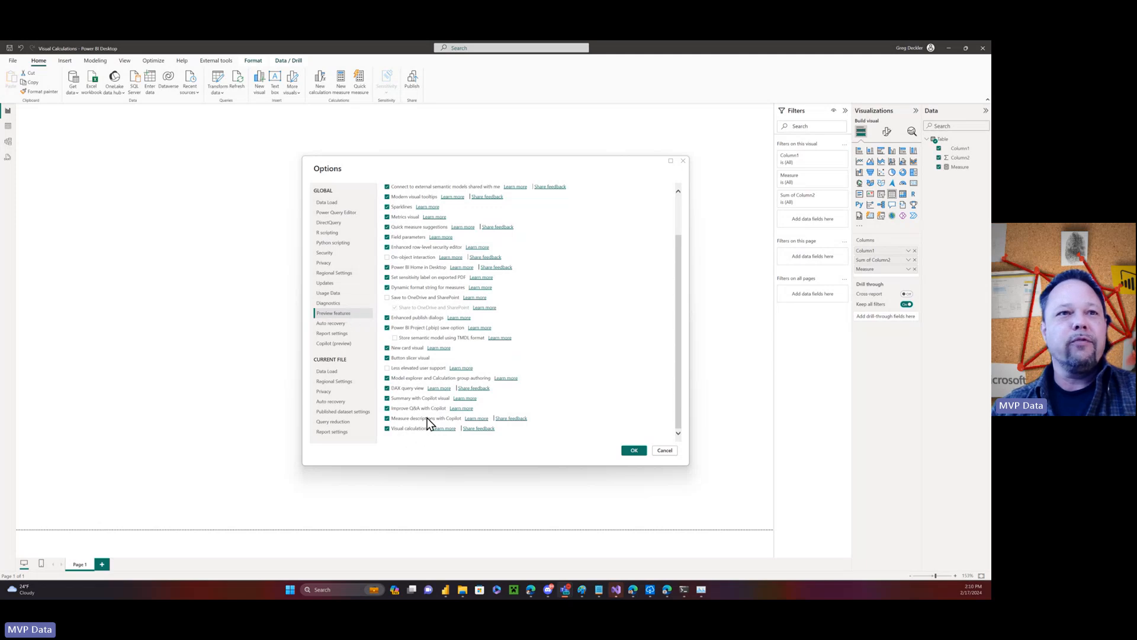
Check the global Diagnostics and Preview features options, and leave the Options dialog without changing anything.
left_click(338, 304)
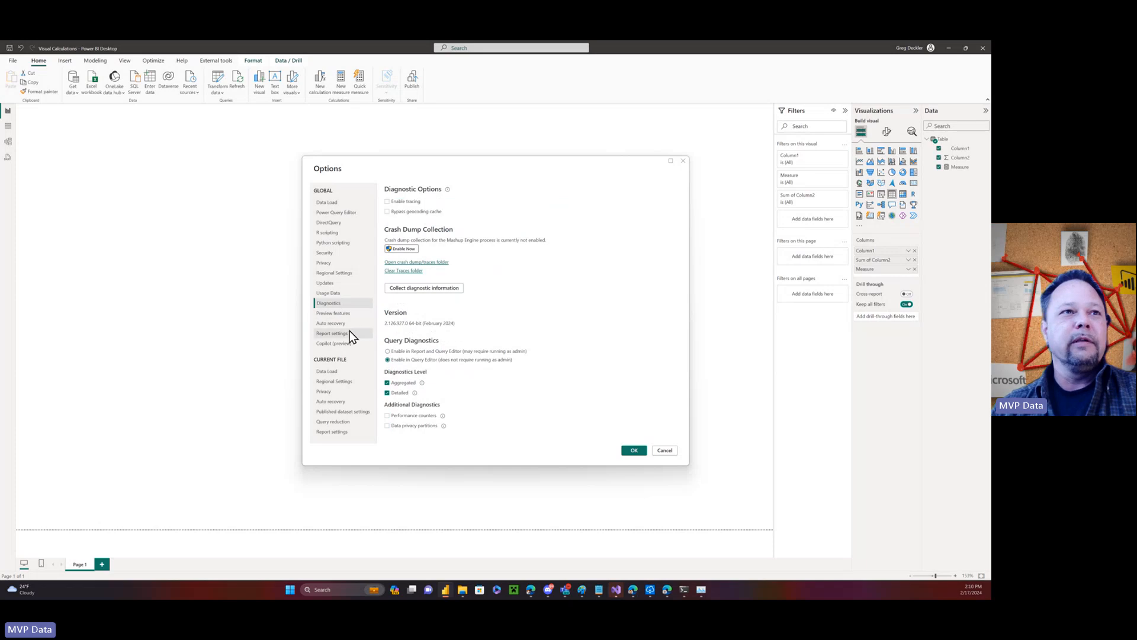
left_click(354, 314)
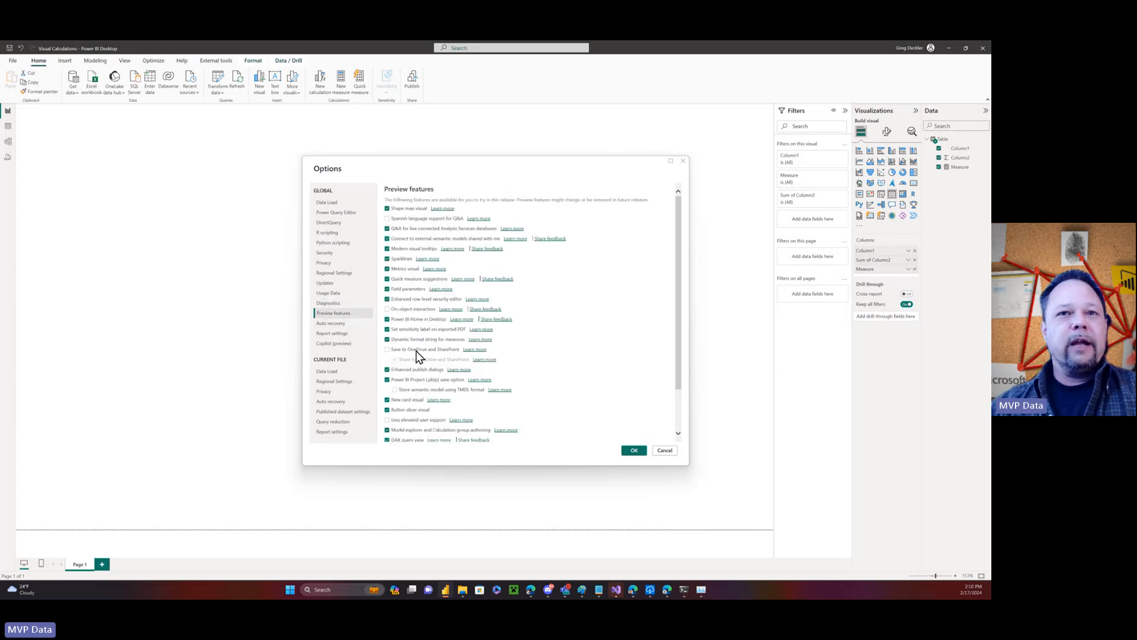
left_click(664, 451)
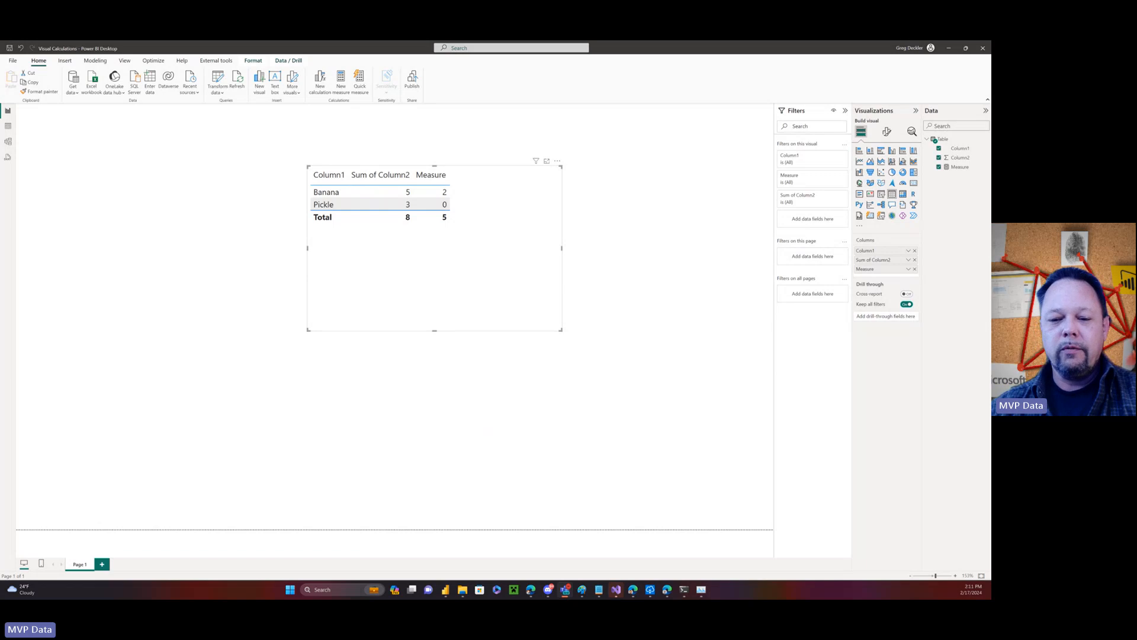
Switch to the Edge browser and look over the Microsoft Learn article "Understanding visual calculations".
key("alt+Tab")
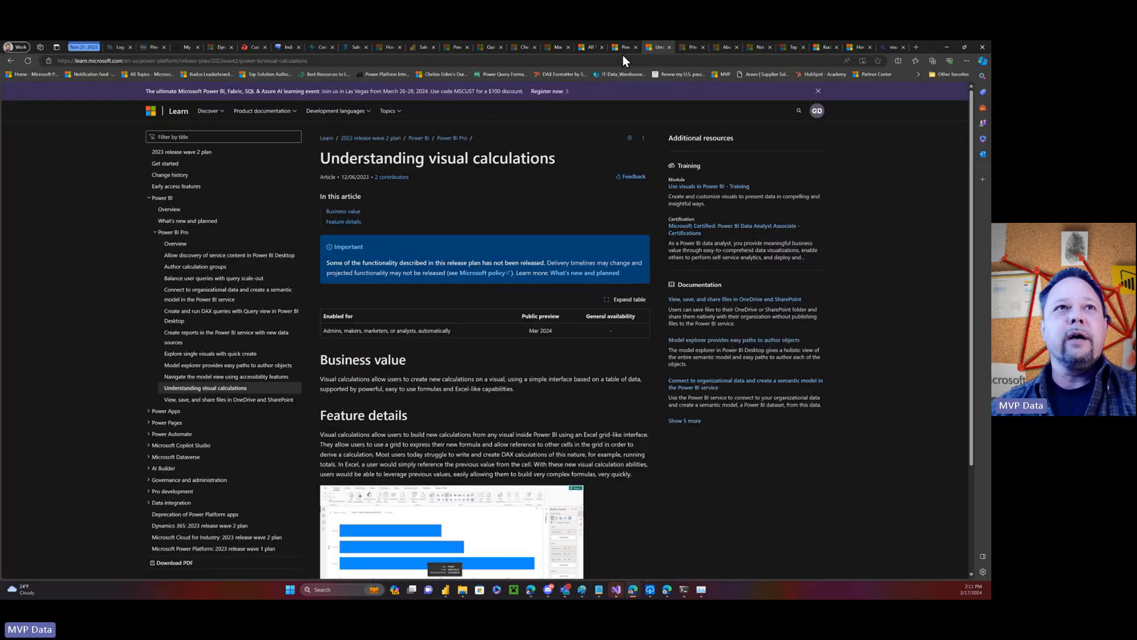
scroll(610, 204, "down", 2)
scroll(610, 205, "up", 3)
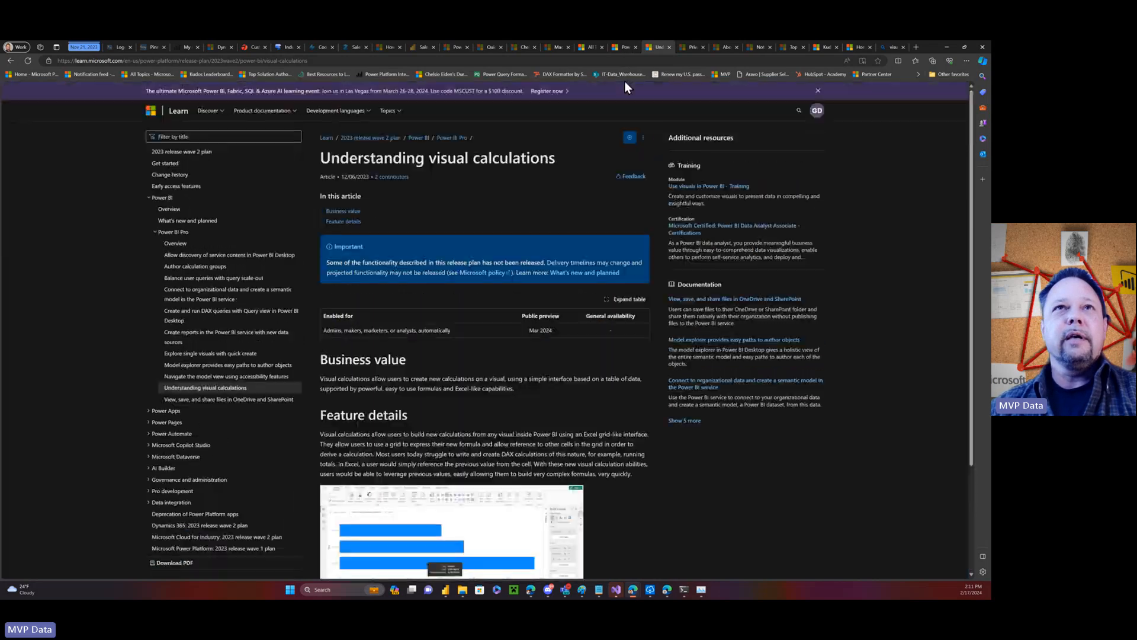
Refresh the Microsoft Power BI Blog page and look through its most recent articles for visual calculations news.
left_click(624, 50)
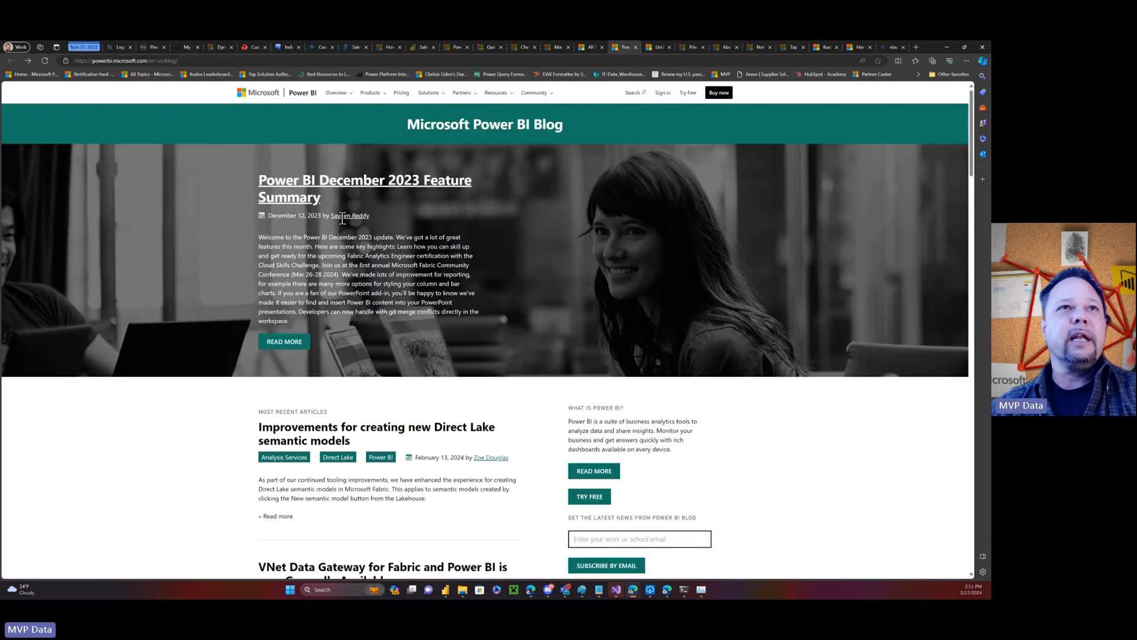
left_click(43, 62)
scroll(462, 212, "down", 1)
scroll(462, 209, "down", 10)
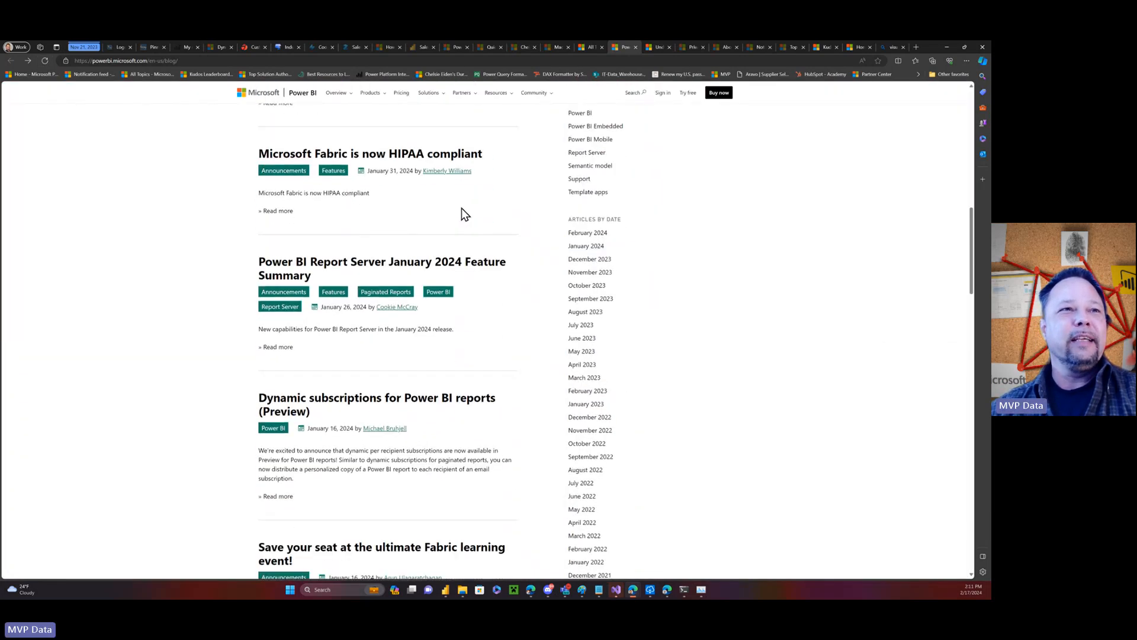
scroll(461, 207, "down", 3)
scroll(460, 208, "up", 8)
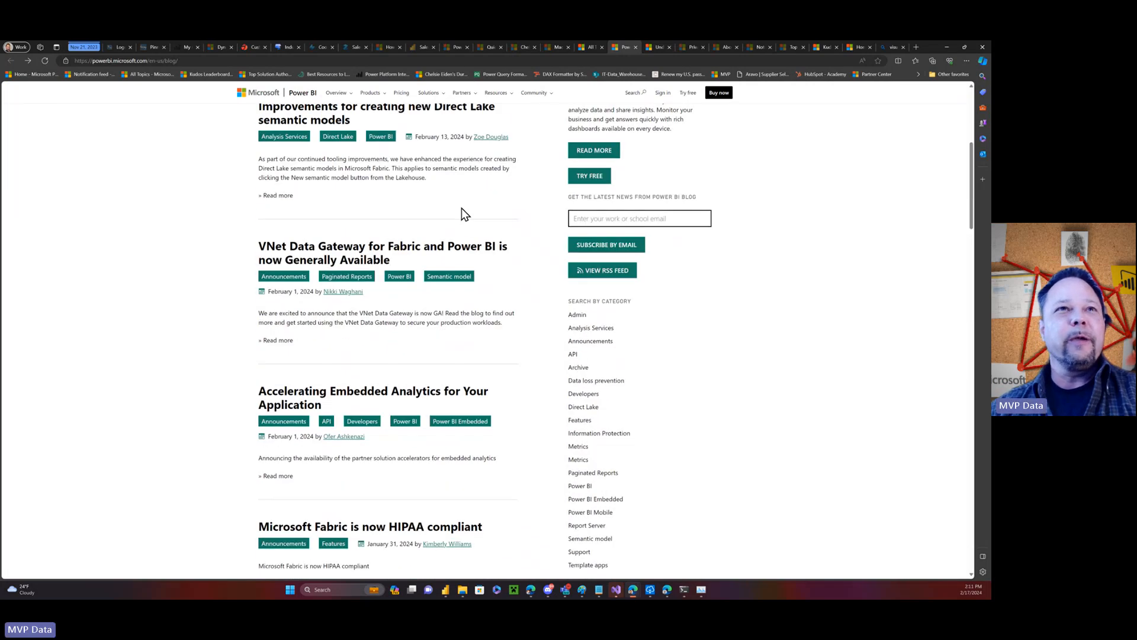
scroll(461, 208, "up", 5)
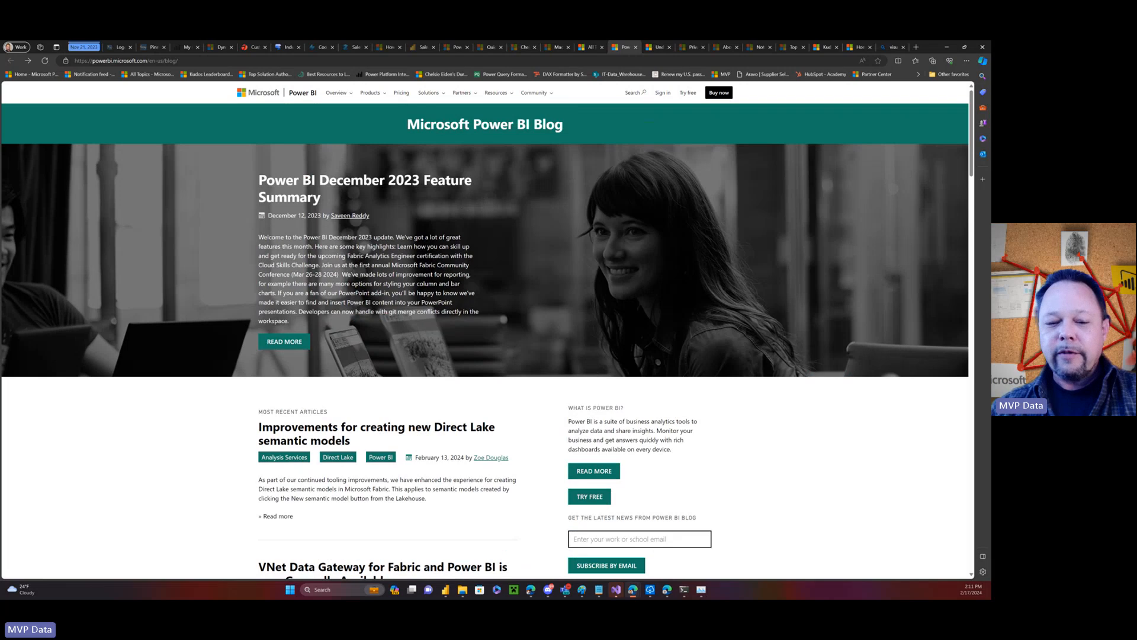
Switch back to Power BI Desktop and display the DAX formula of Measure.
key("alt+Tab")
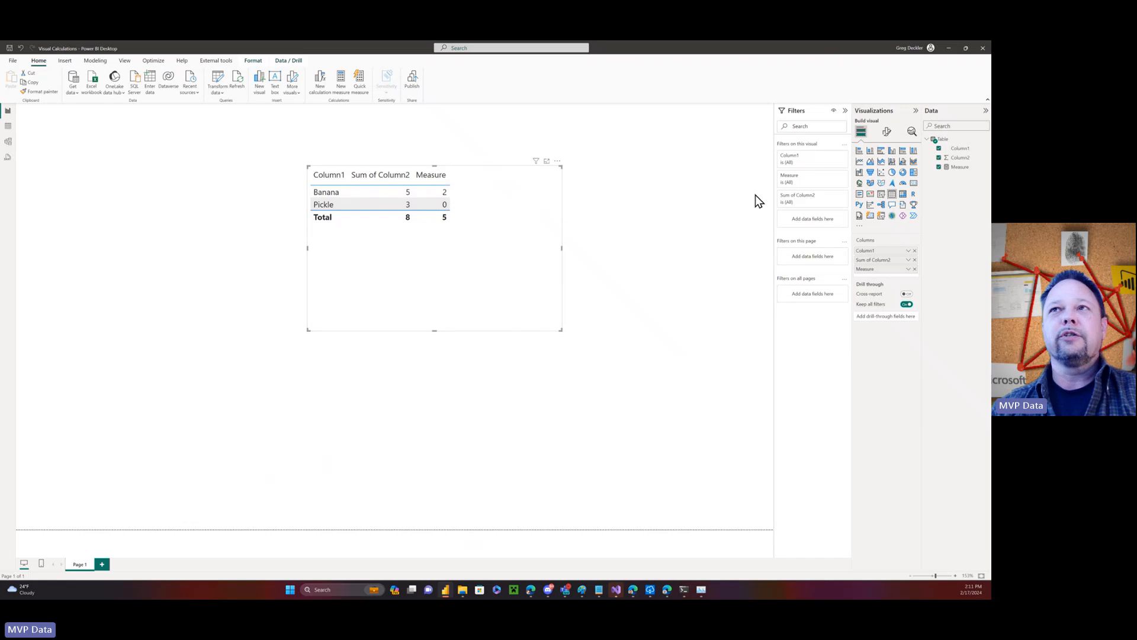
left_click(959, 167)
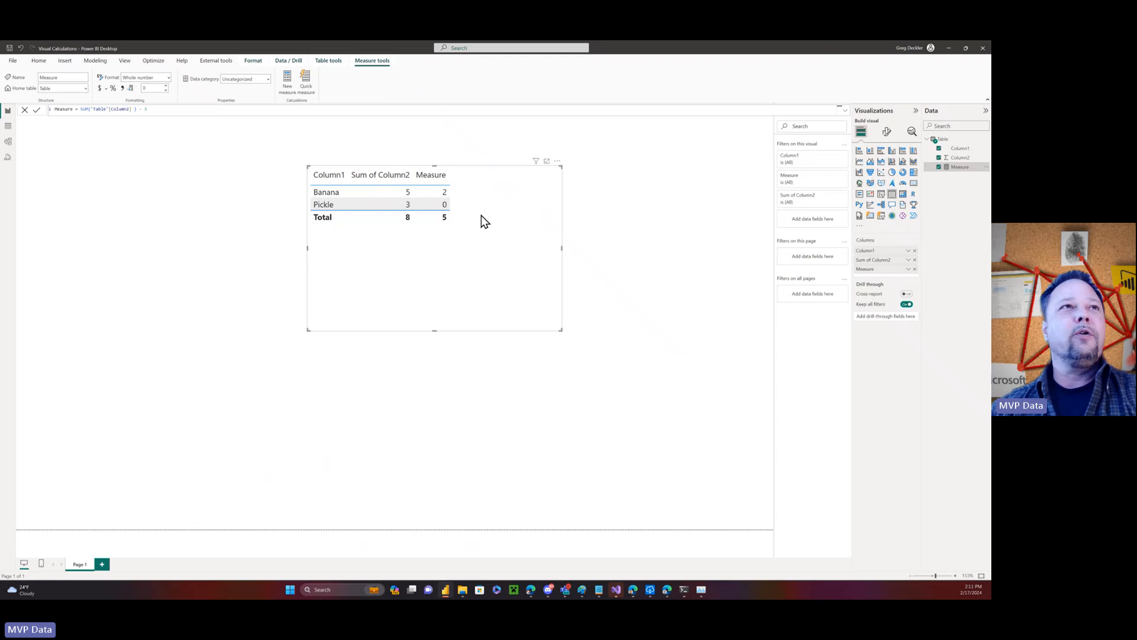
Add a visual calculation to the table visual with the formula Calculation = [Sum of Column2] - 3.
left_click(44, 64)
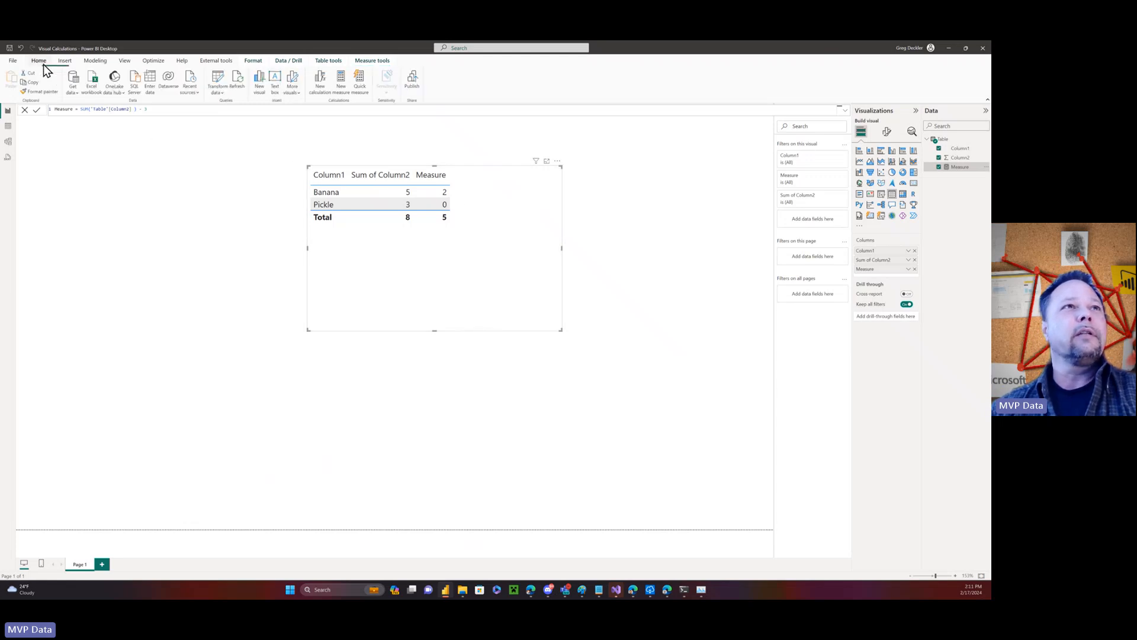
left_click(321, 87)
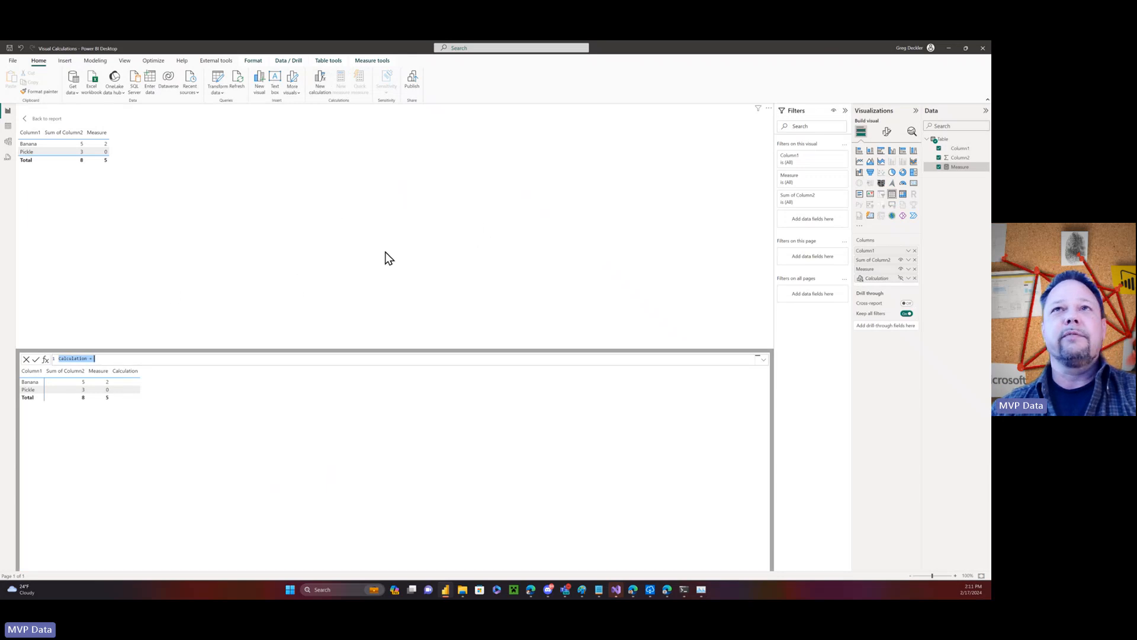
left_click(114, 361)
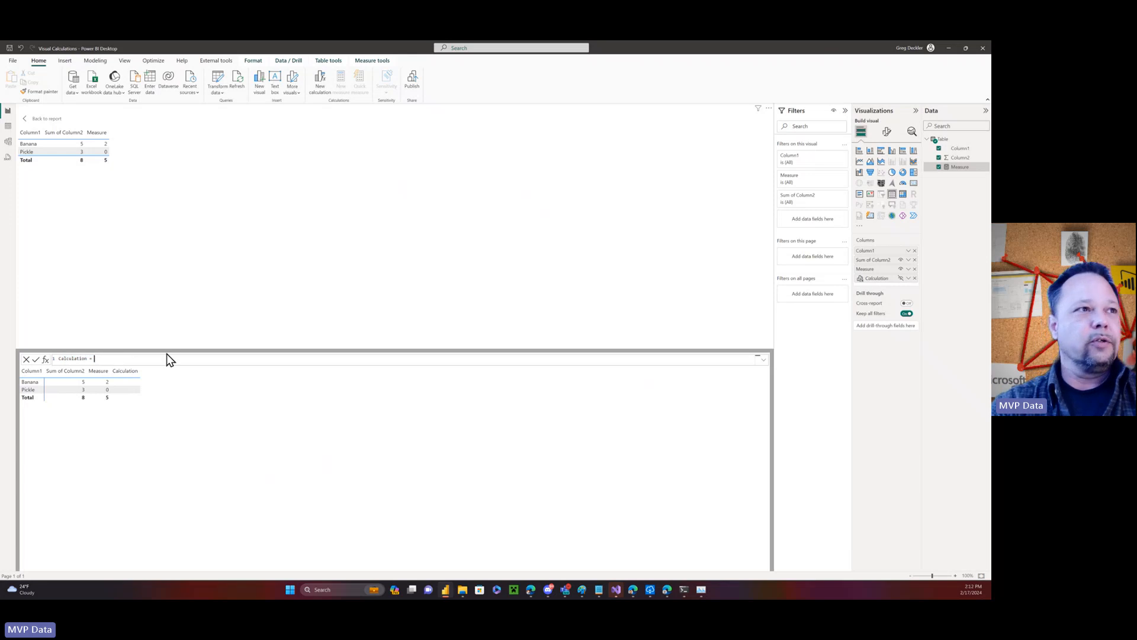
type("[")
key("Down")
key("Down")
key("Tab")
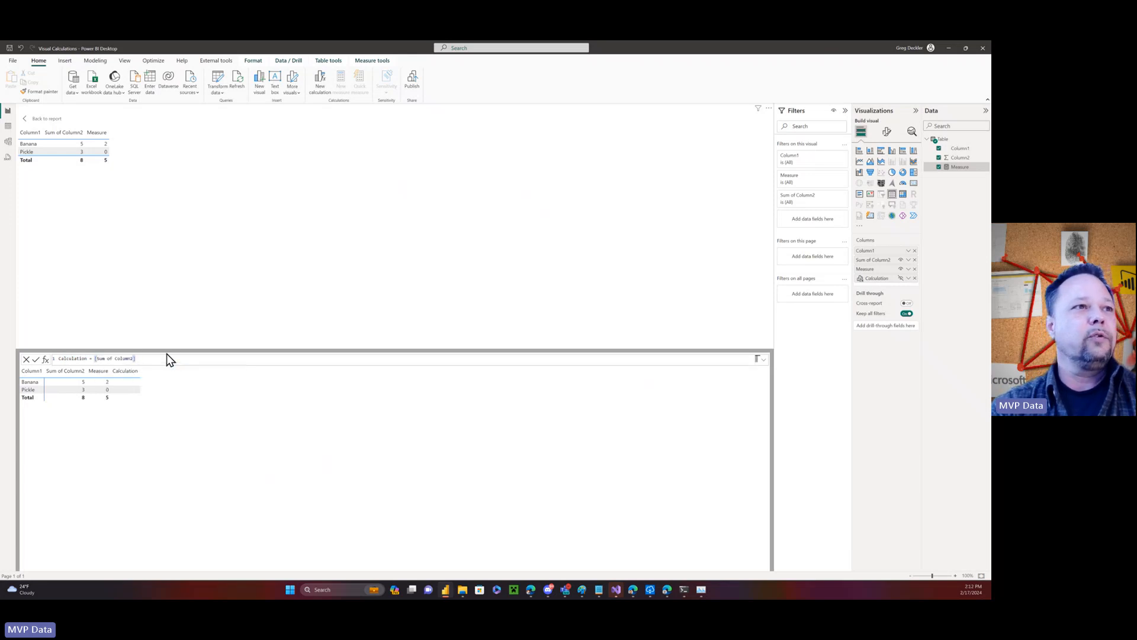
key("Return")
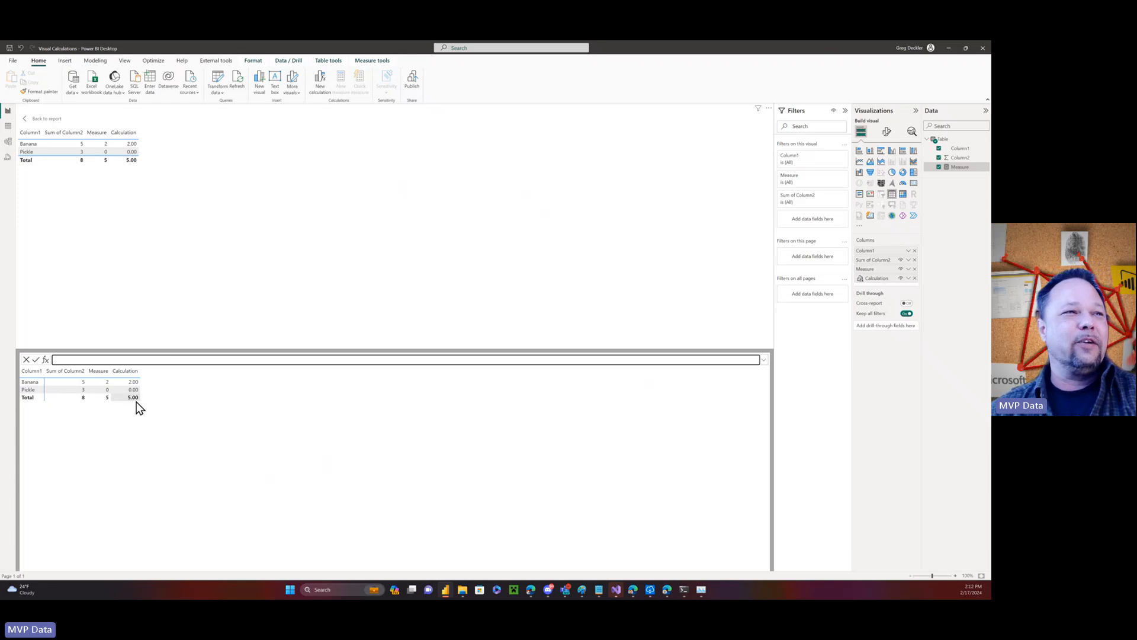
Open the visual calculation for editing to view its formula, and check its field options.
left_click(123, 373)
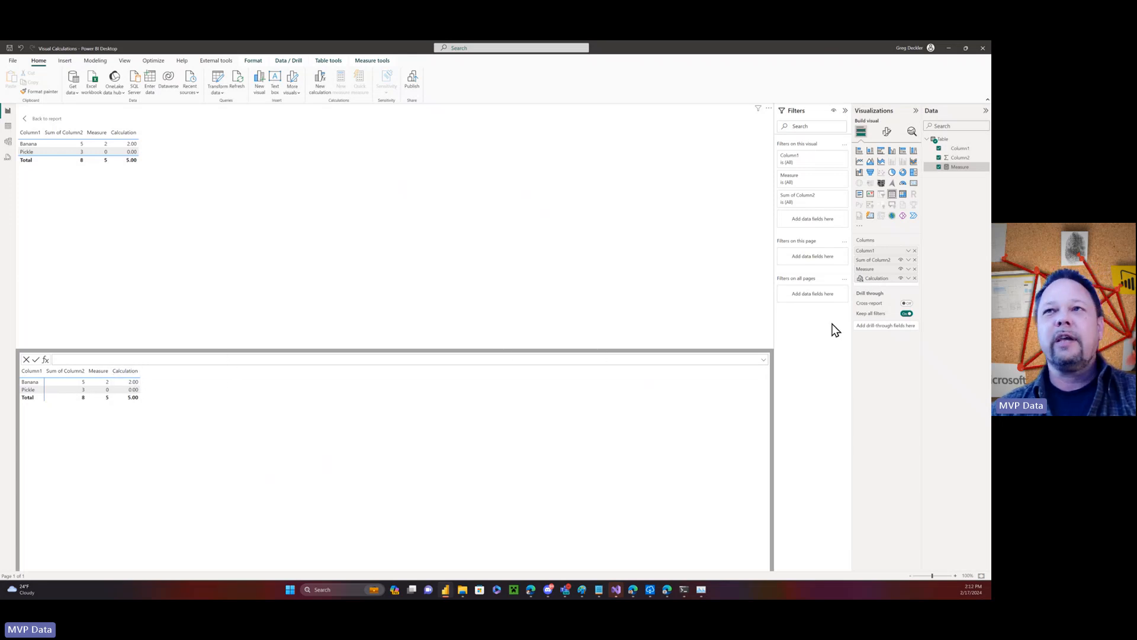
left_click(908, 279)
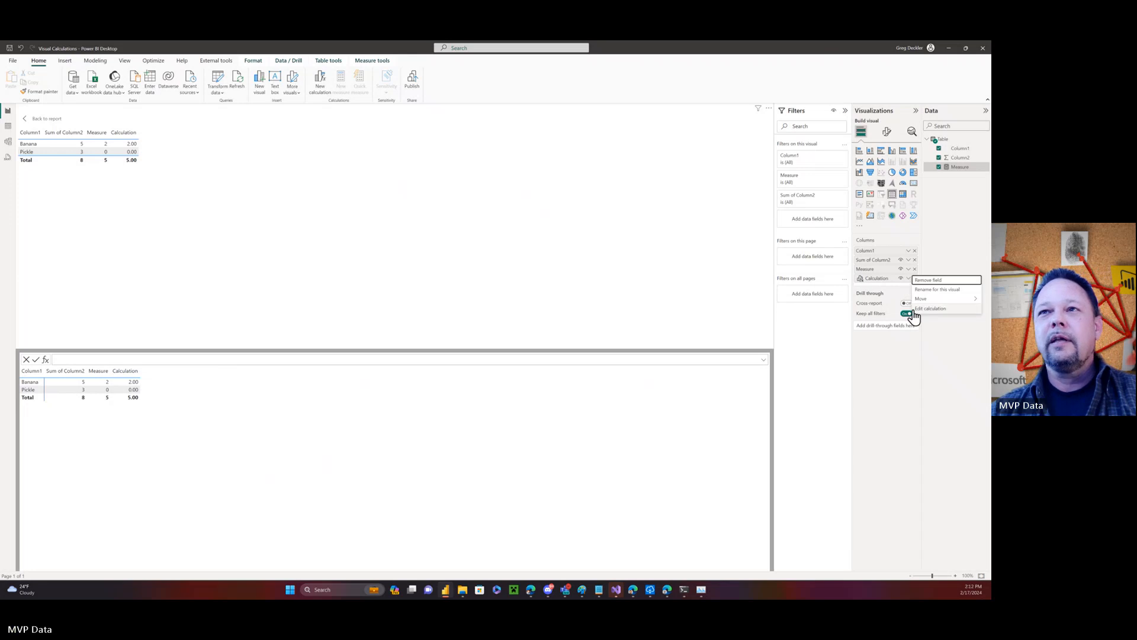
left_click(927, 308)
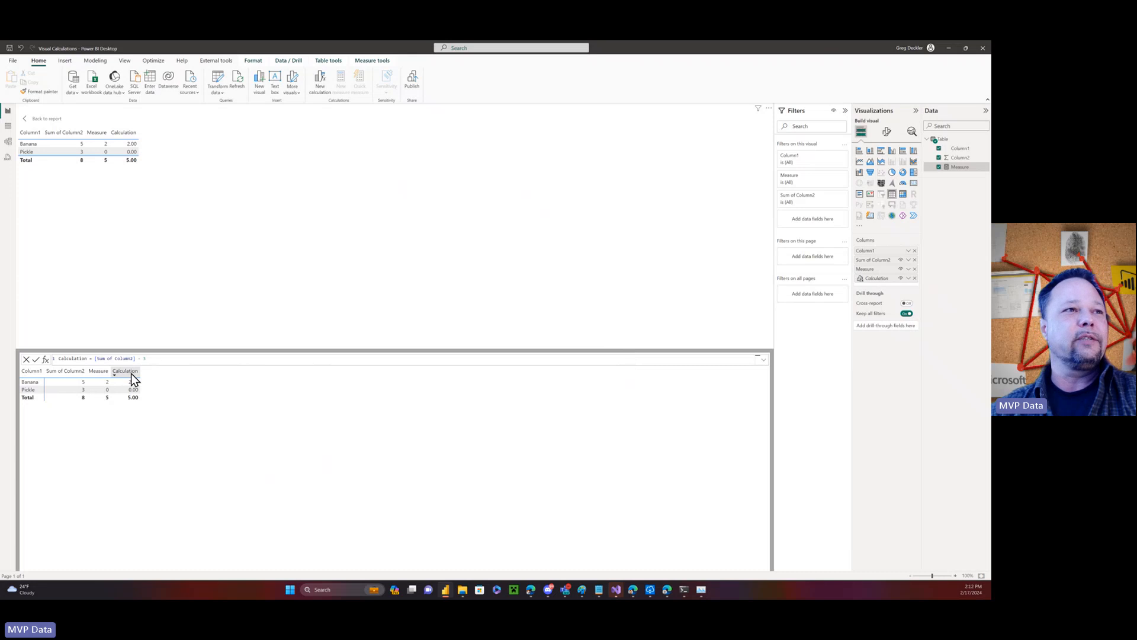
left_click(908, 277)
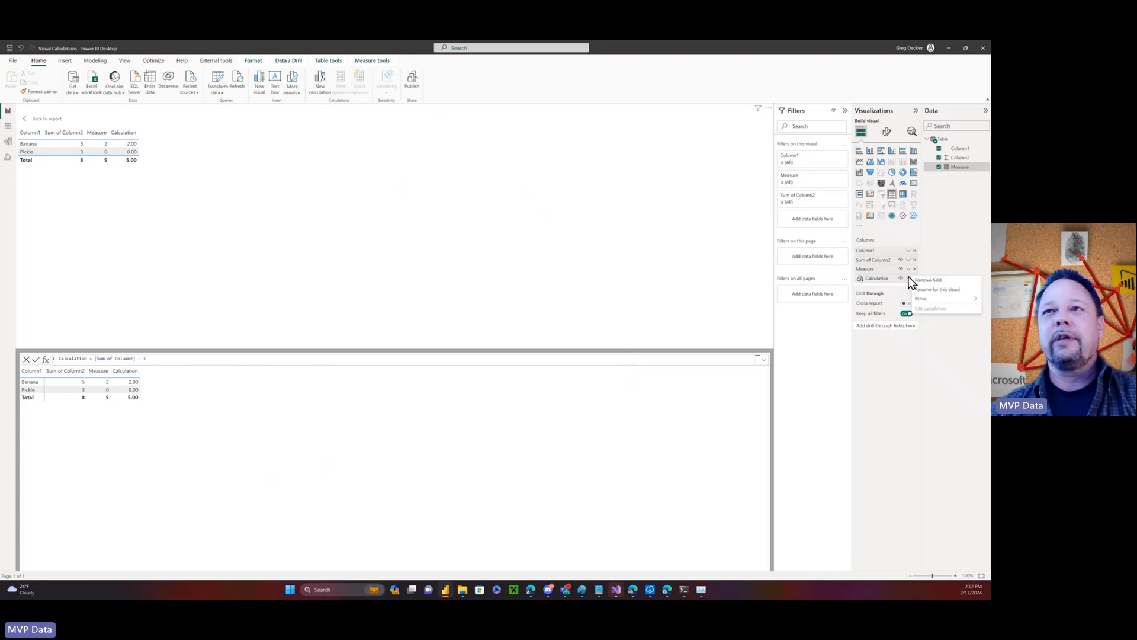
left_click(367, 293)
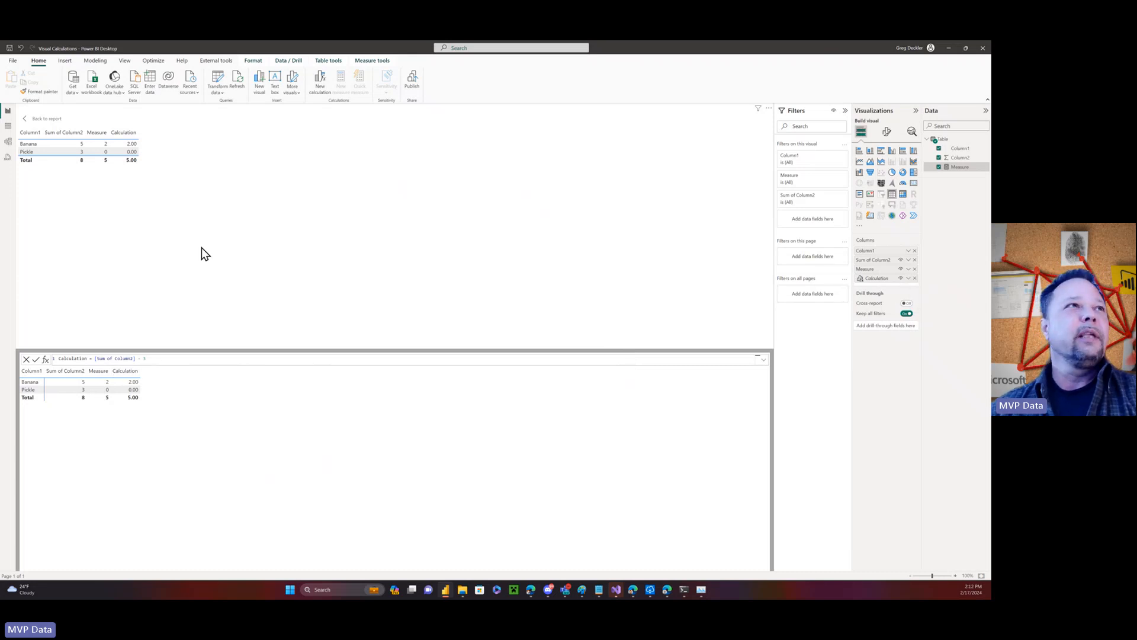
Open the Preview features options and follow the Learn more link for Visual calculations.
left_click(12, 61)
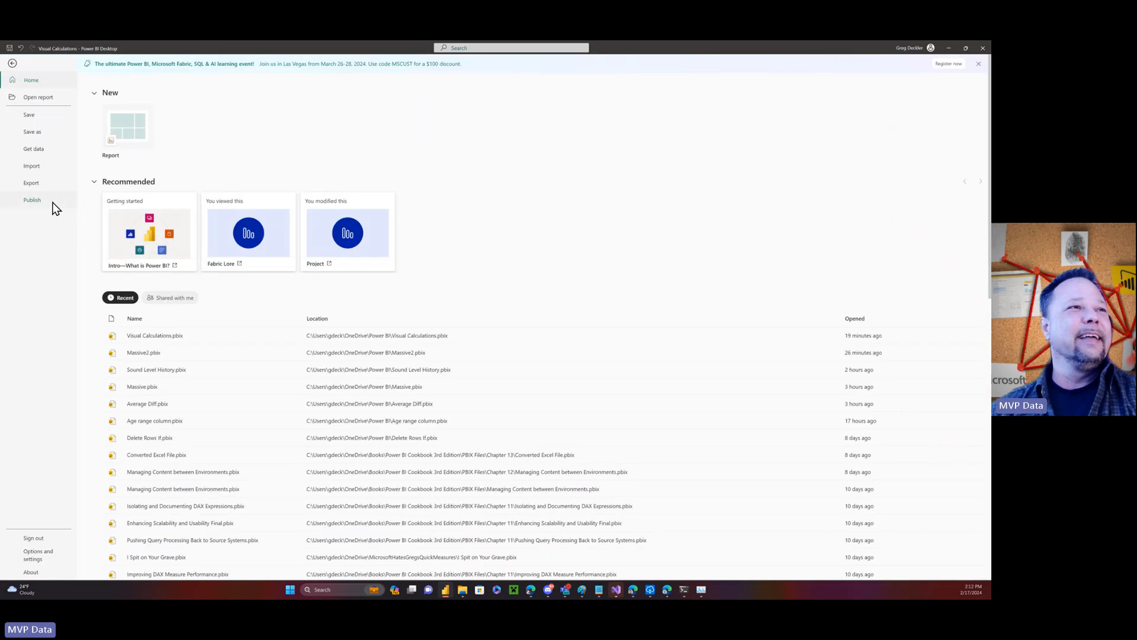
left_click(58, 551)
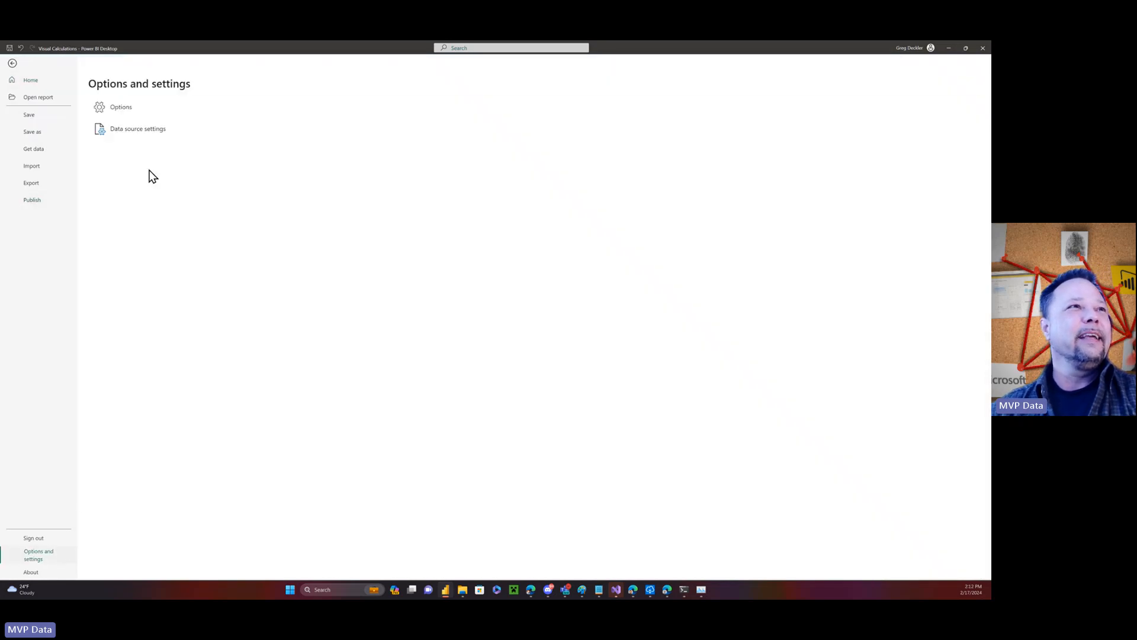
left_click(134, 107)
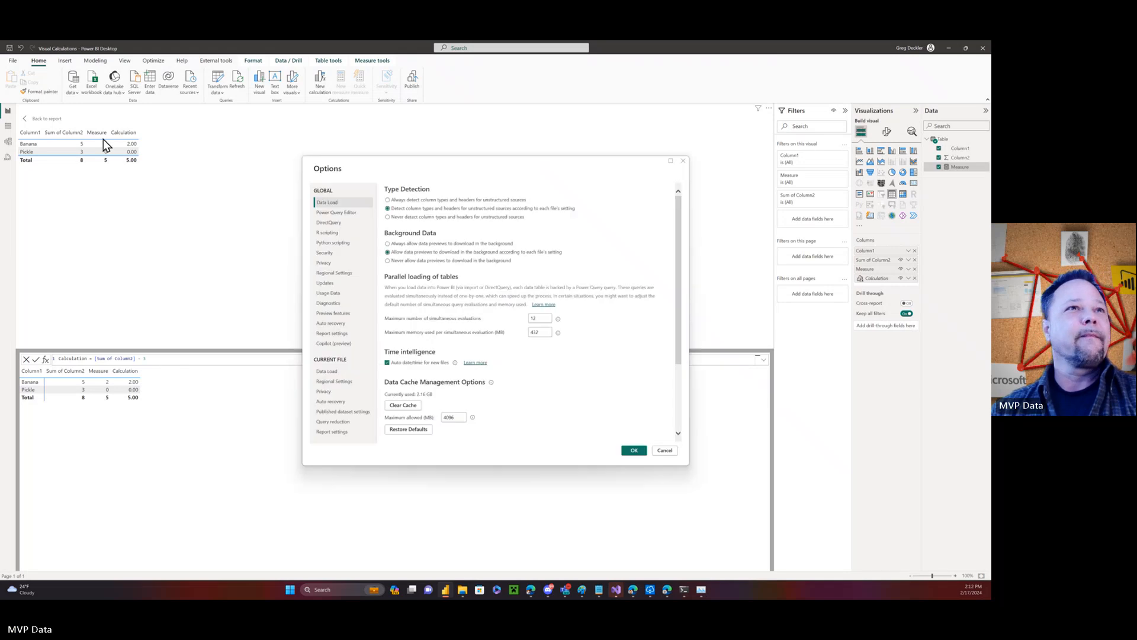
left_click(342, 314)
scroll(477, 294, "down", 5)
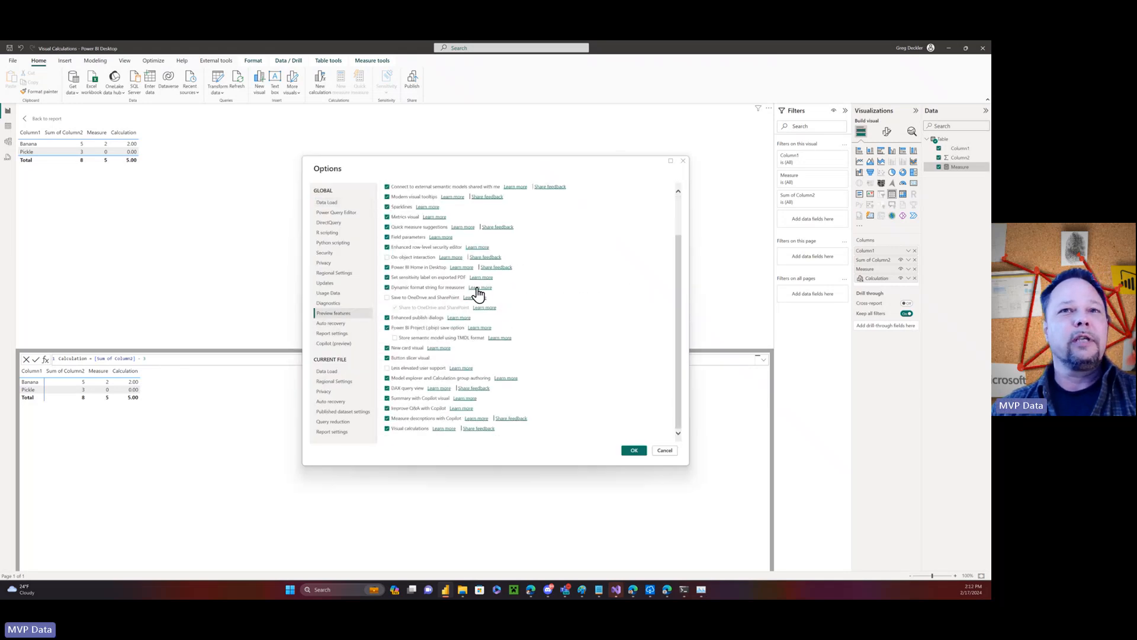
left_click(444, 430)
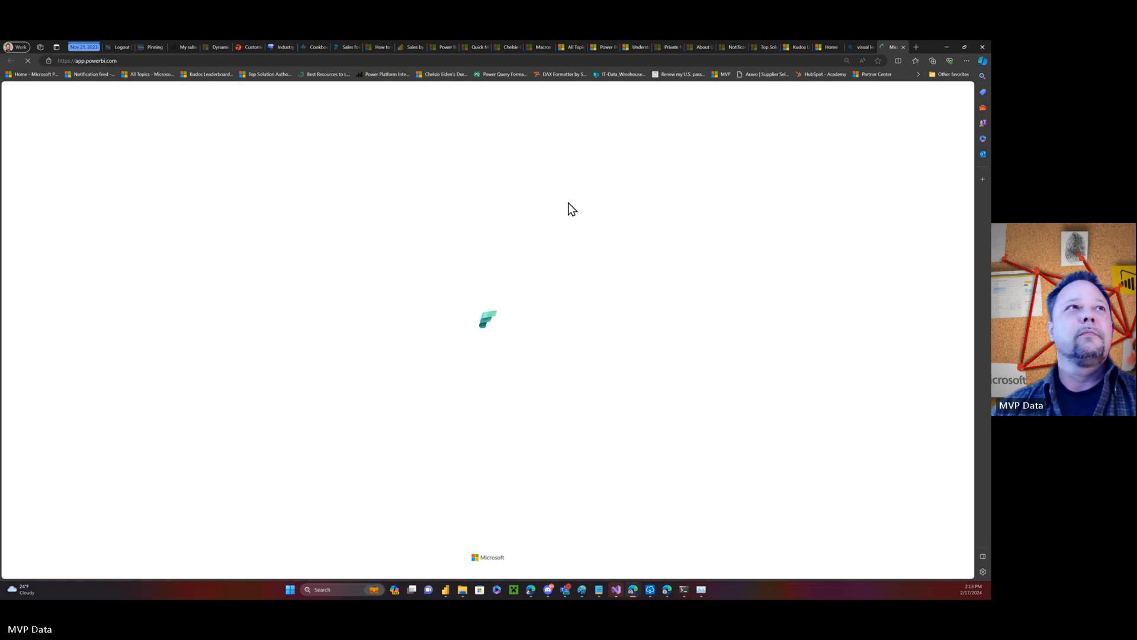
Inspect the web address of the page opened by the link, and close its browser tab.
double_click(132, 62)
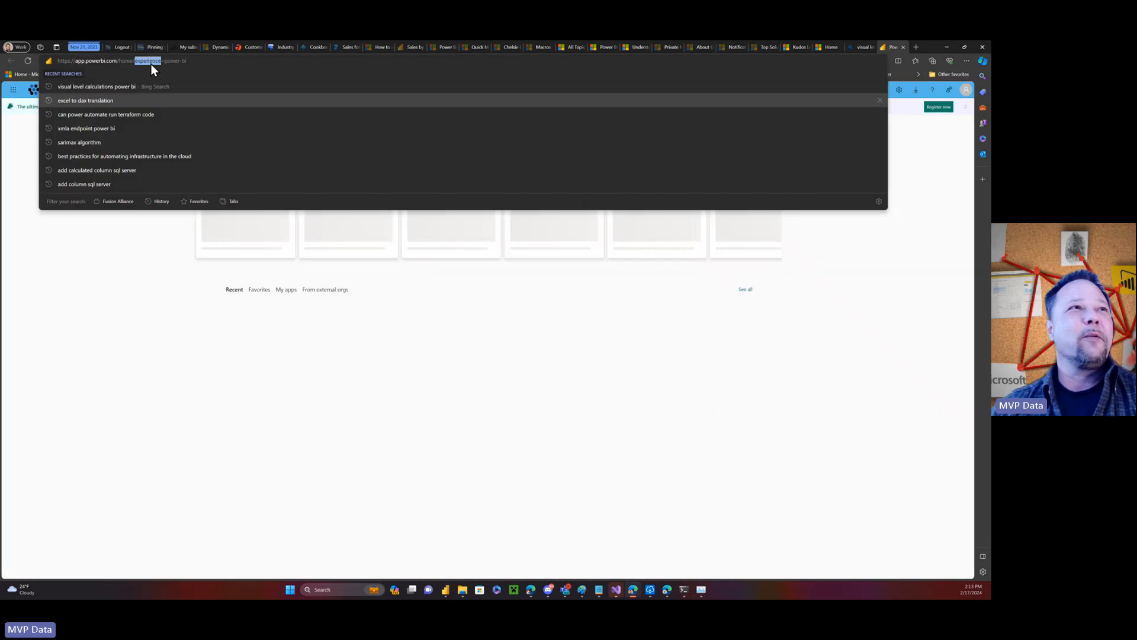
triple_click(151, 63)
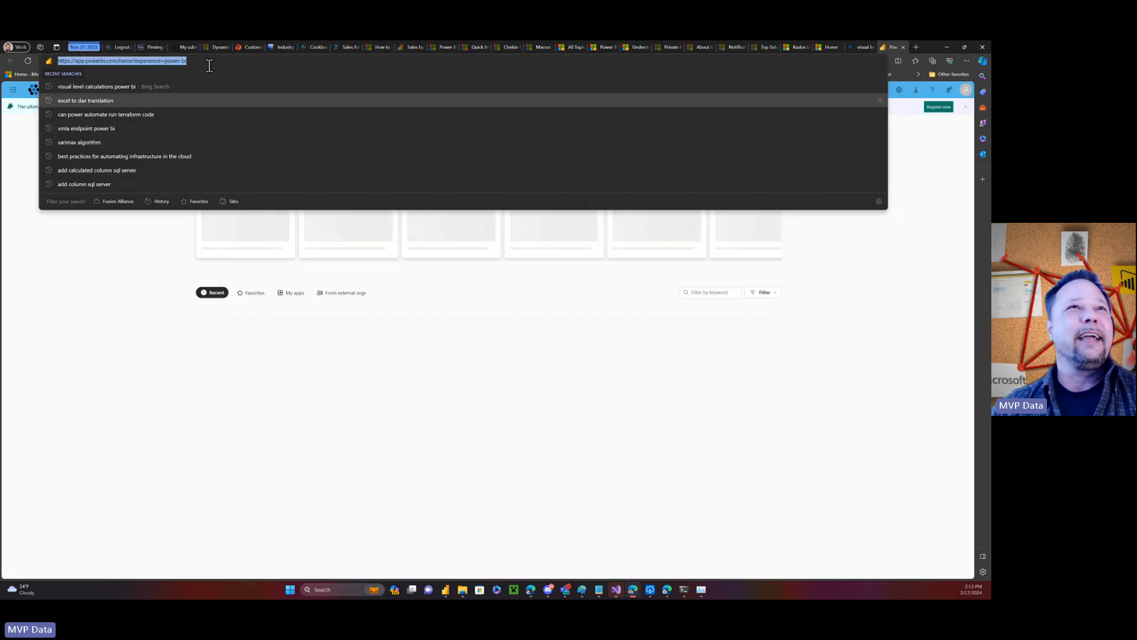
key("Escape")
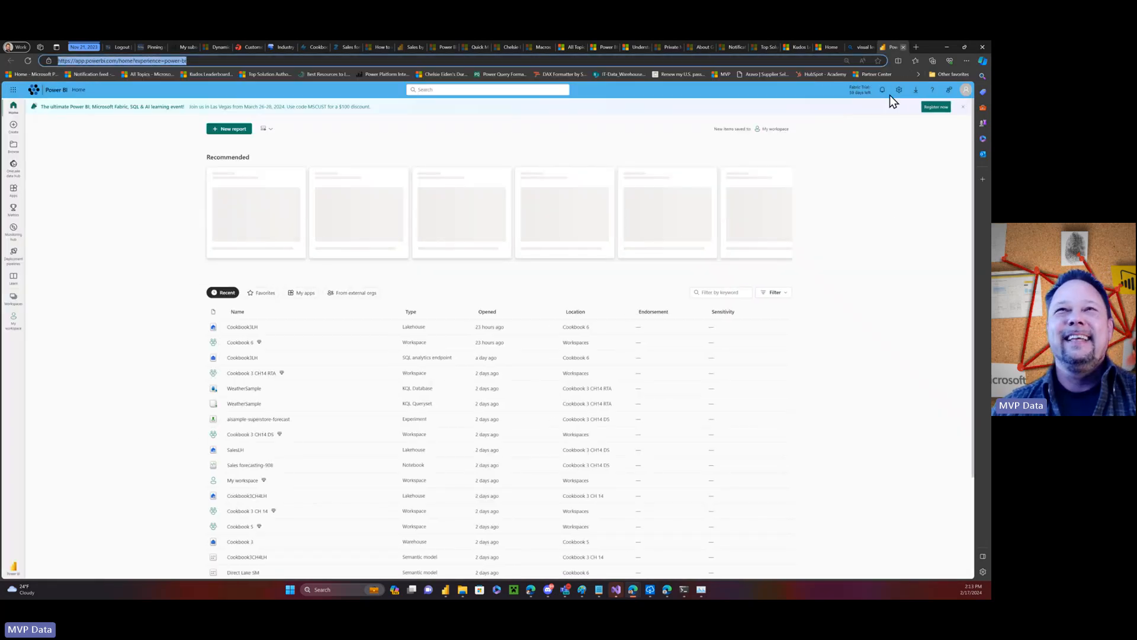
key("ctrl+w")
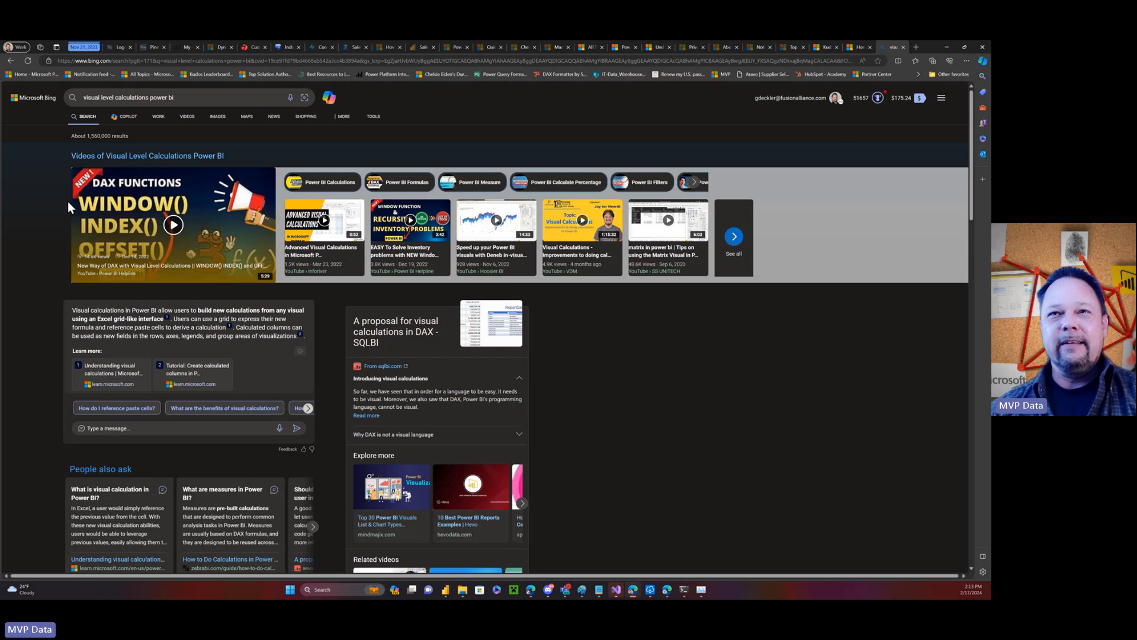
mouse_move(571, 225)
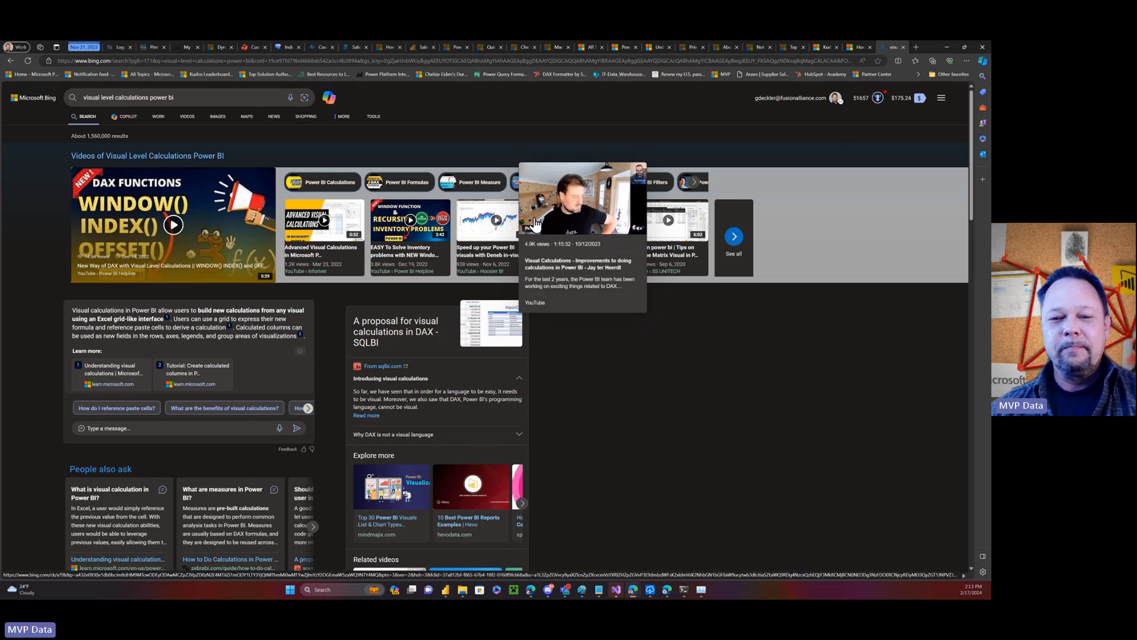
mouse_move(507, 221)
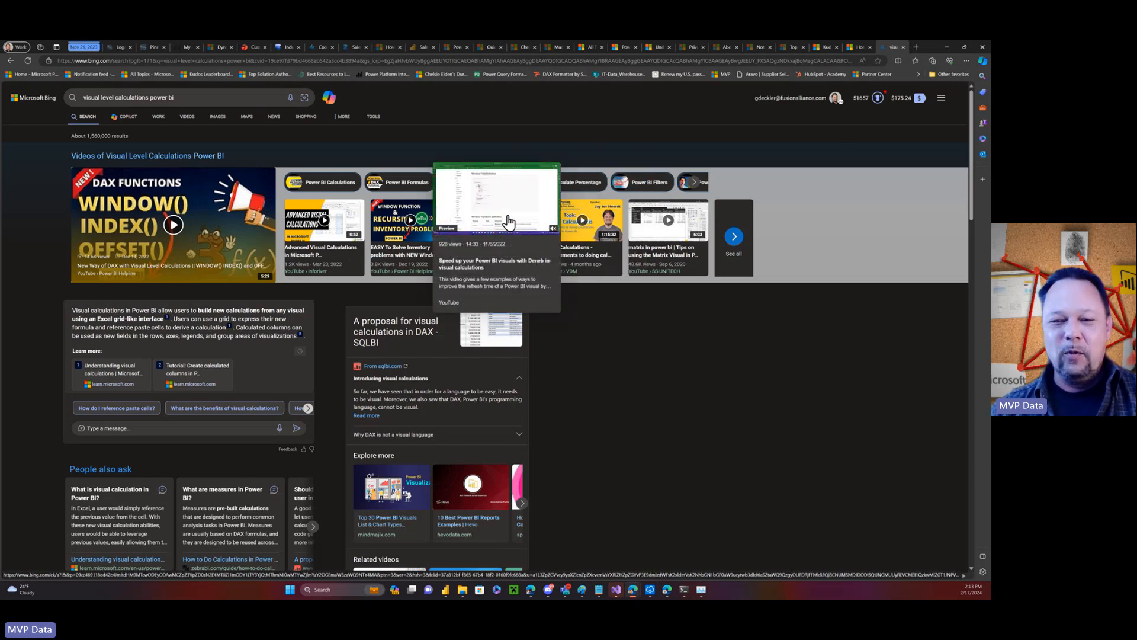